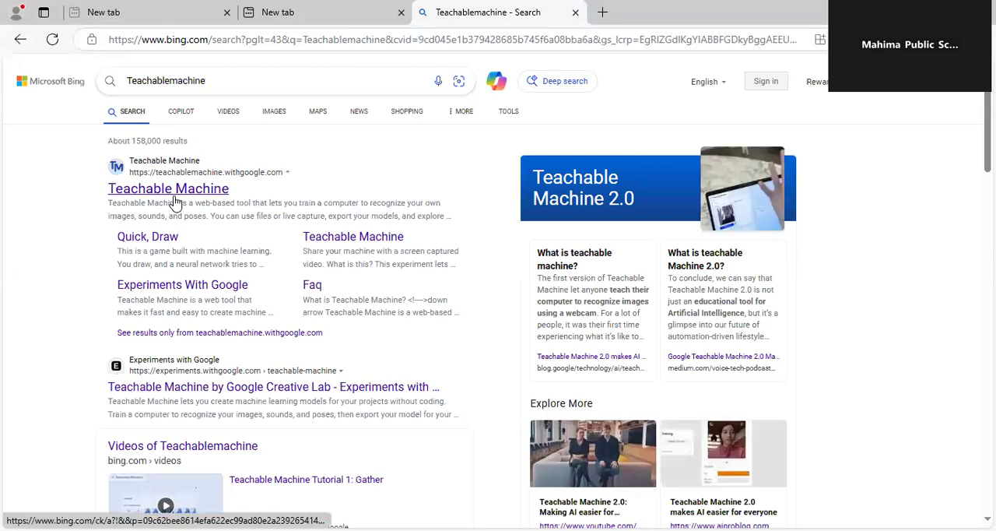
Open Teachable Machine from the search results and start a new image project with the standard image model, dismissing the sample-gathering tip
click(176, 198)
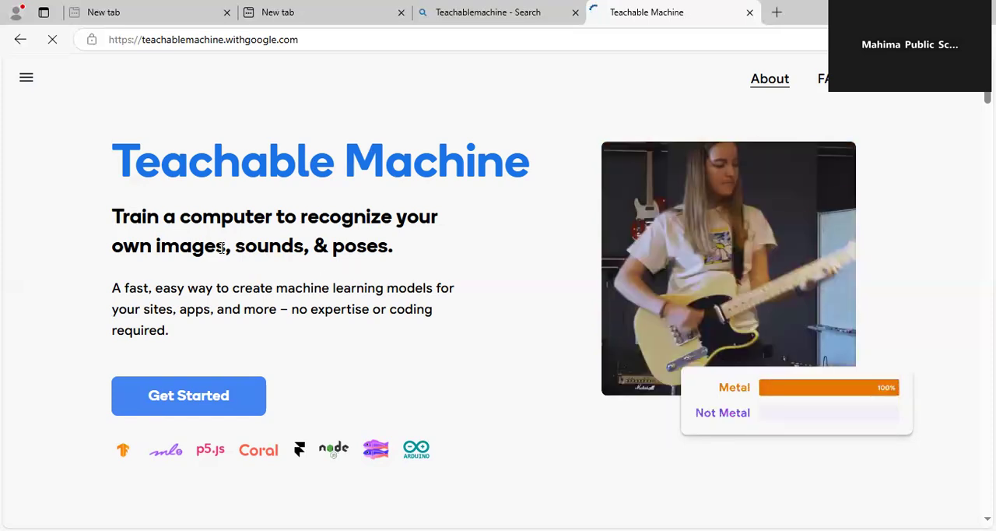
click(187, 399)
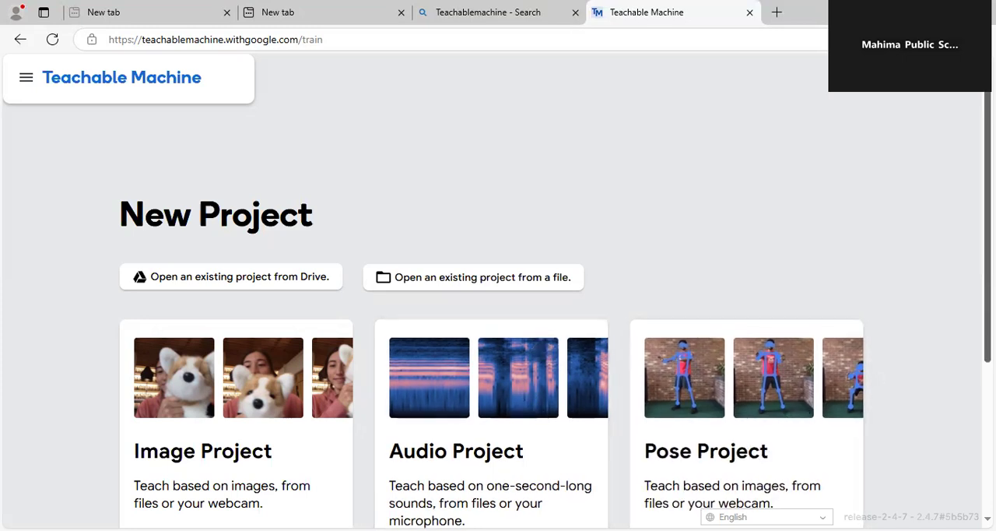
scroll(497, 312, down, 2)
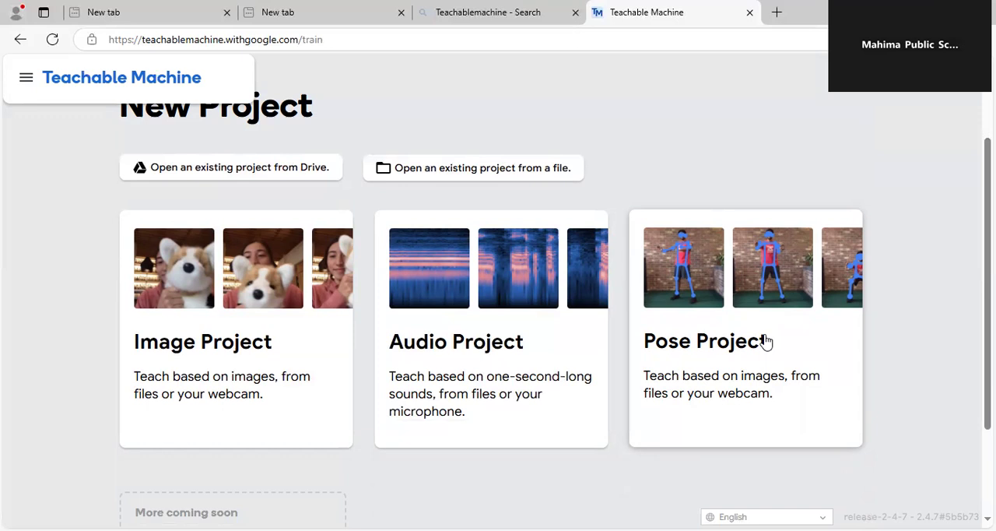
click(248, 285)
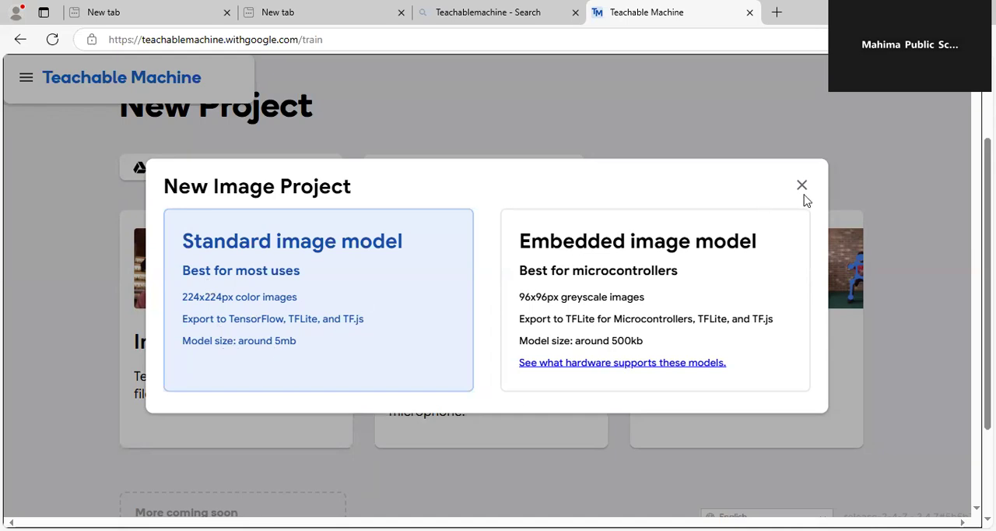
click(234, 309)
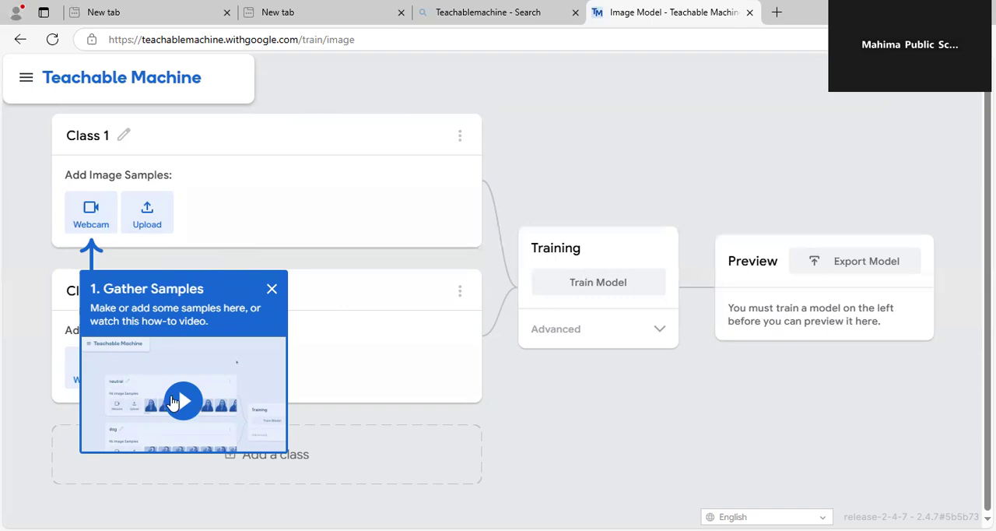
click(272, 293)
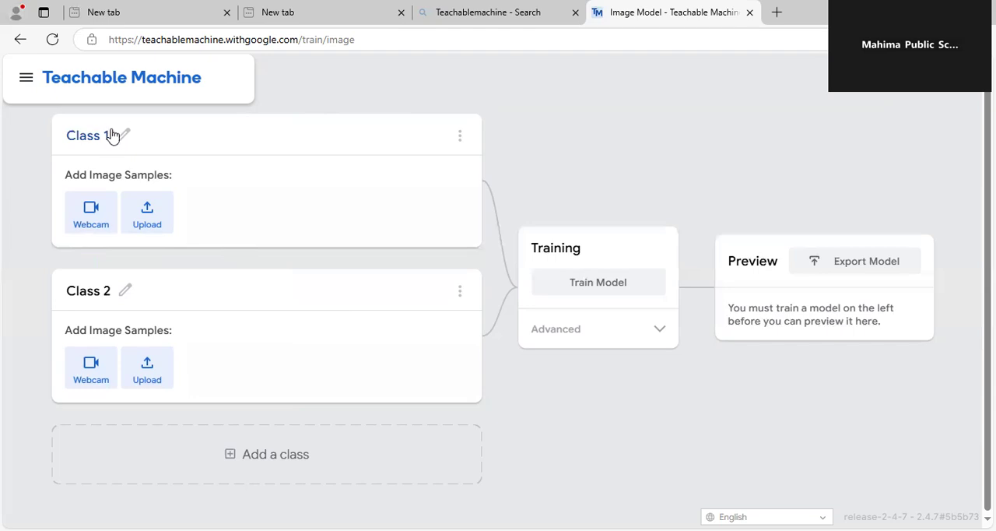
Rename Class 1 as Diary and start its webcam capture, allowing the site to use the camera
click(113, 138)
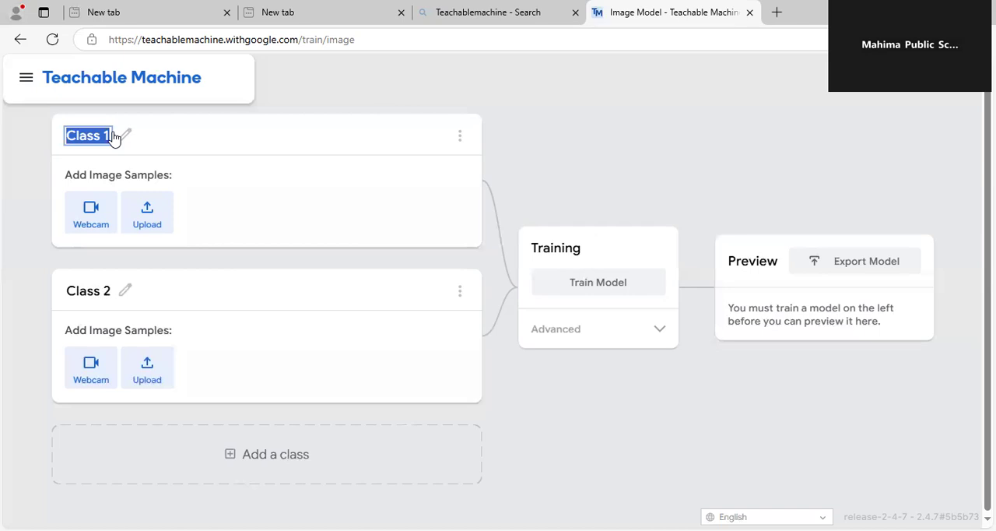
text(Diary)
click(88, 226)
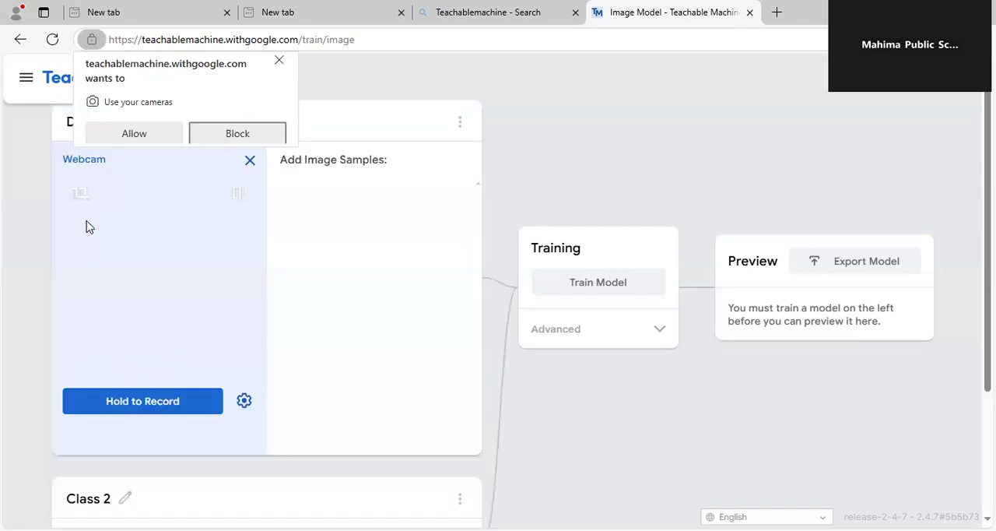
click(134, 139)
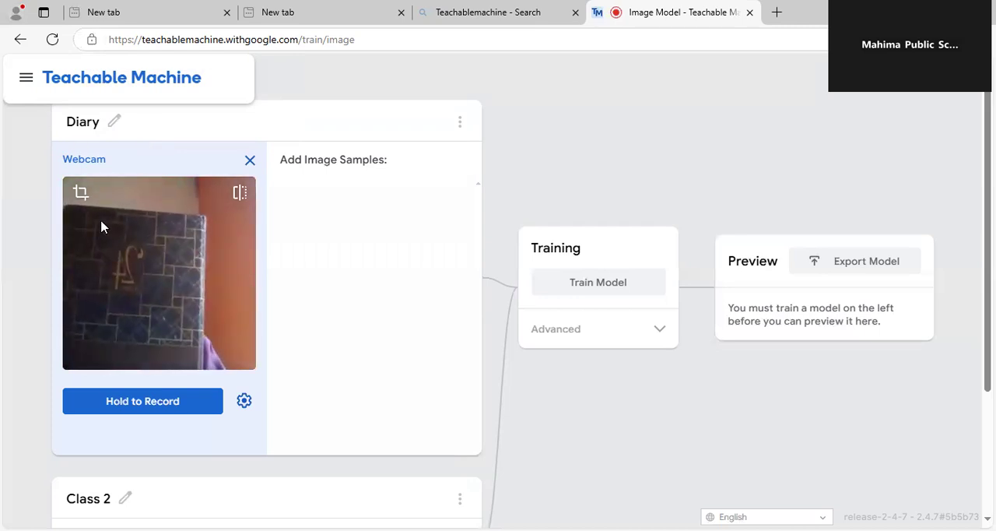
Record about 20 webcam image samples of the dark patterned diary from different angles for the Diary class
click(150, 412)
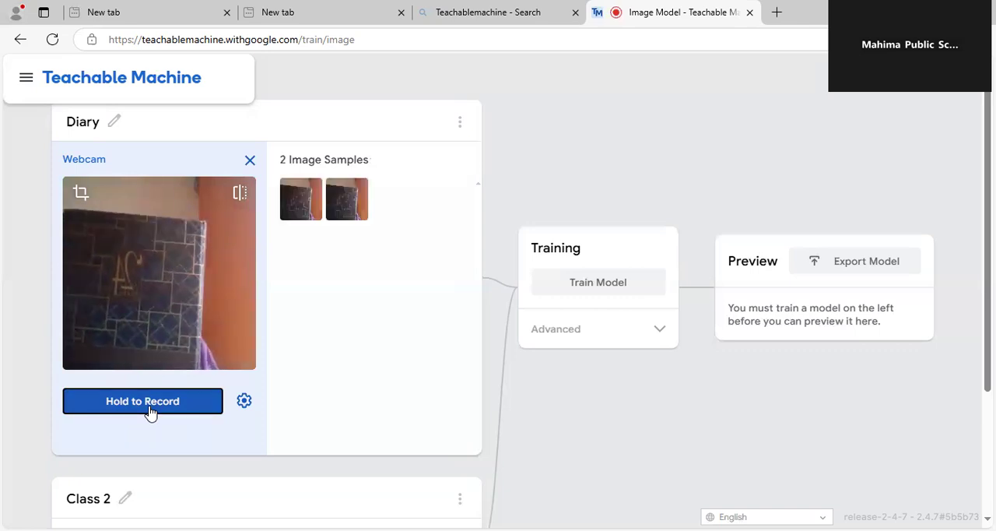
mouse_move(361, 179)
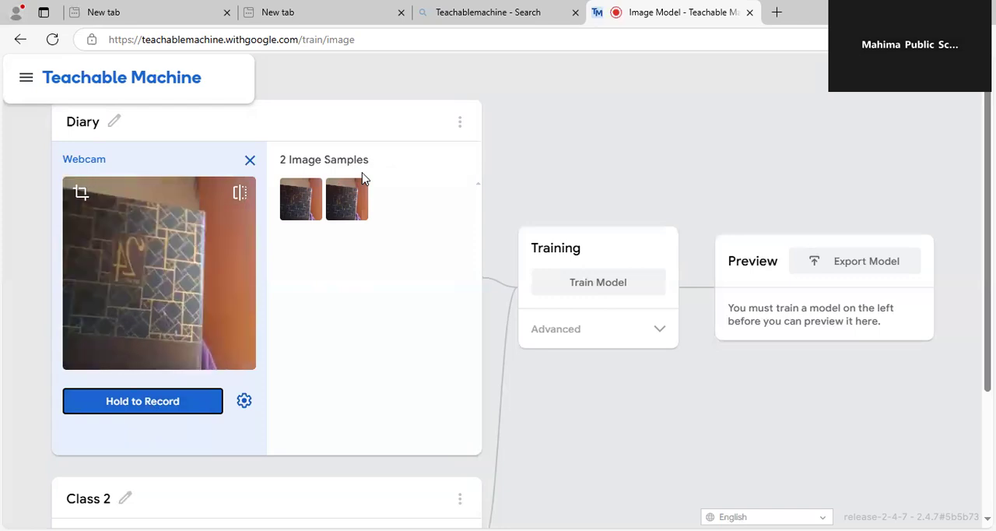
click(163, 405)
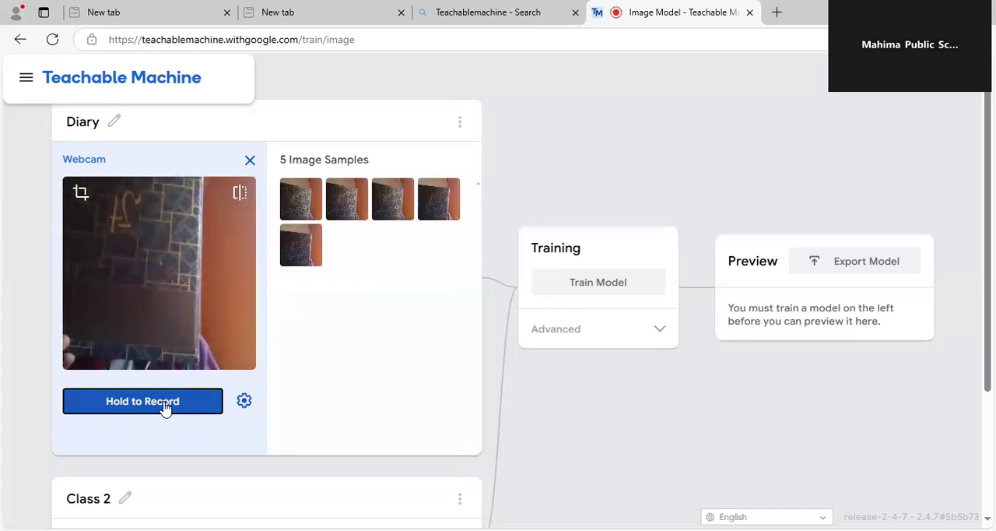
click(164, 405)
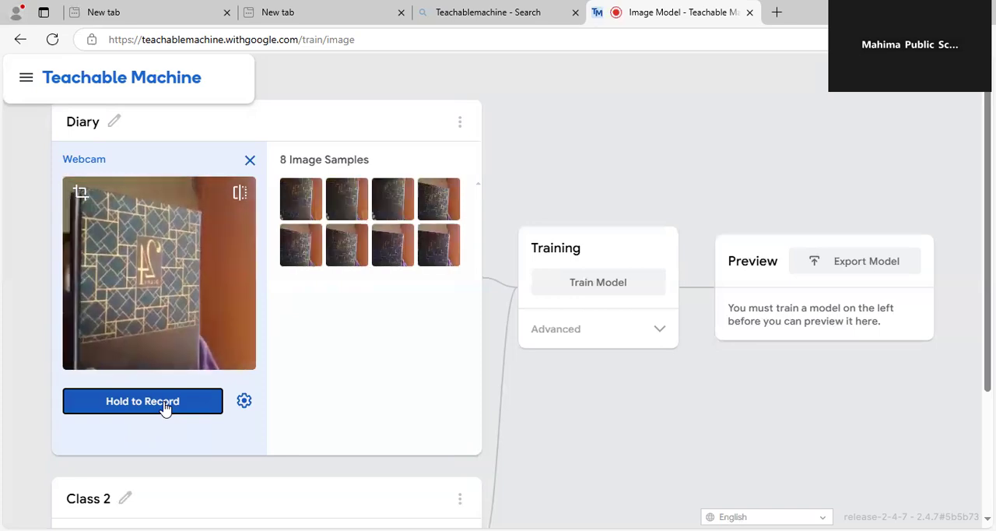
click(164, 405)
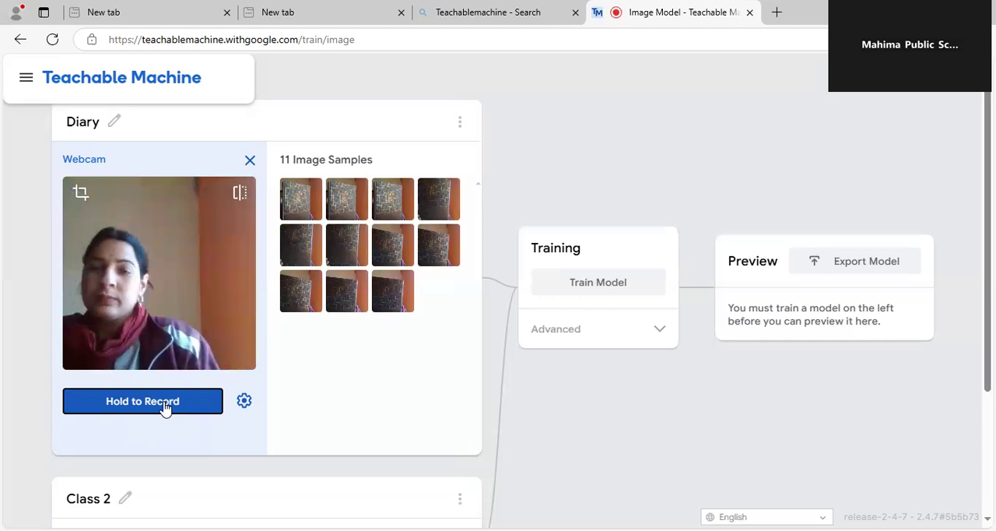
click(164, 405)
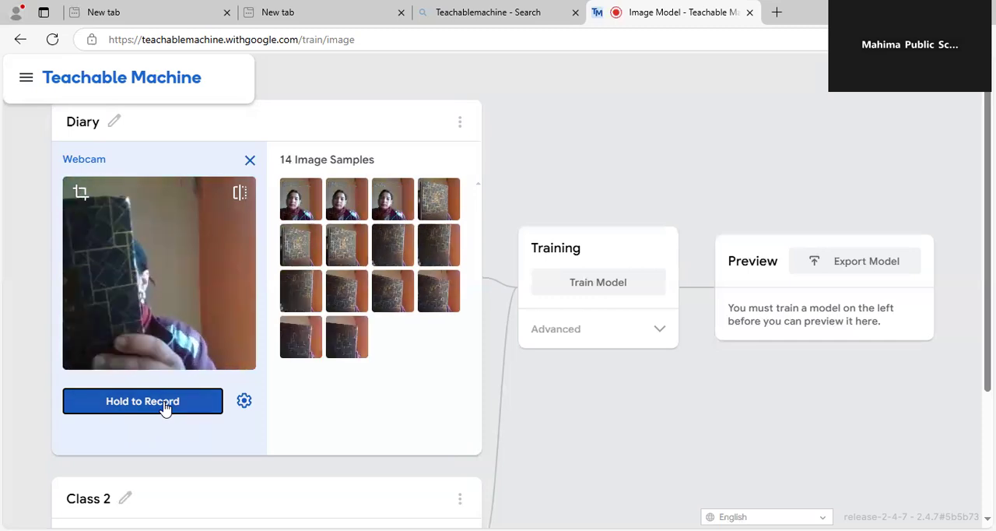
click(165, 404)
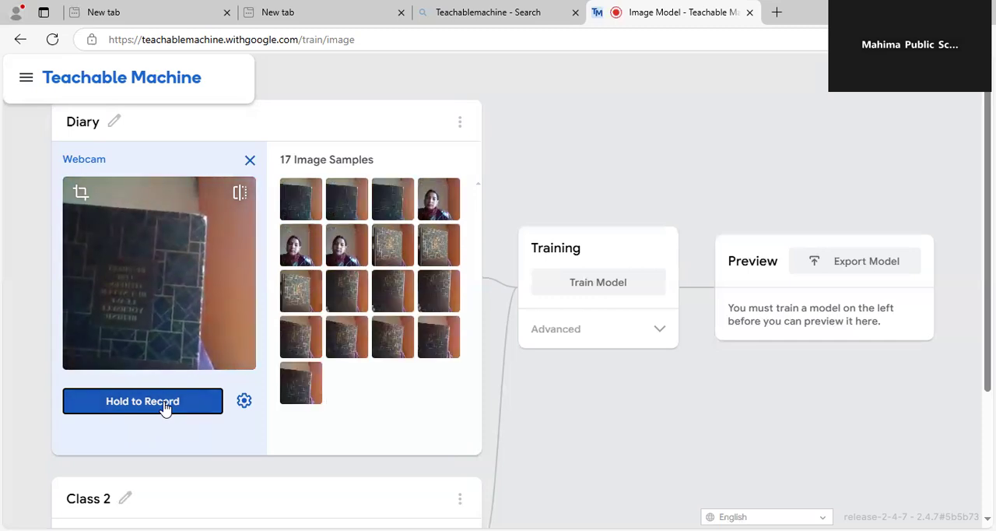
click(164, 405)
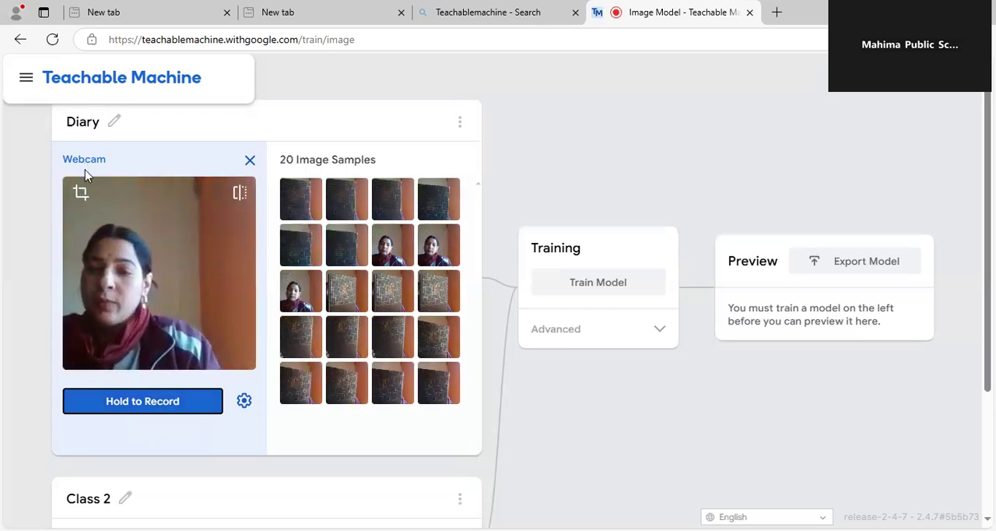
Delete the three Diary samples that show only the person without the diary
click(380, 235)
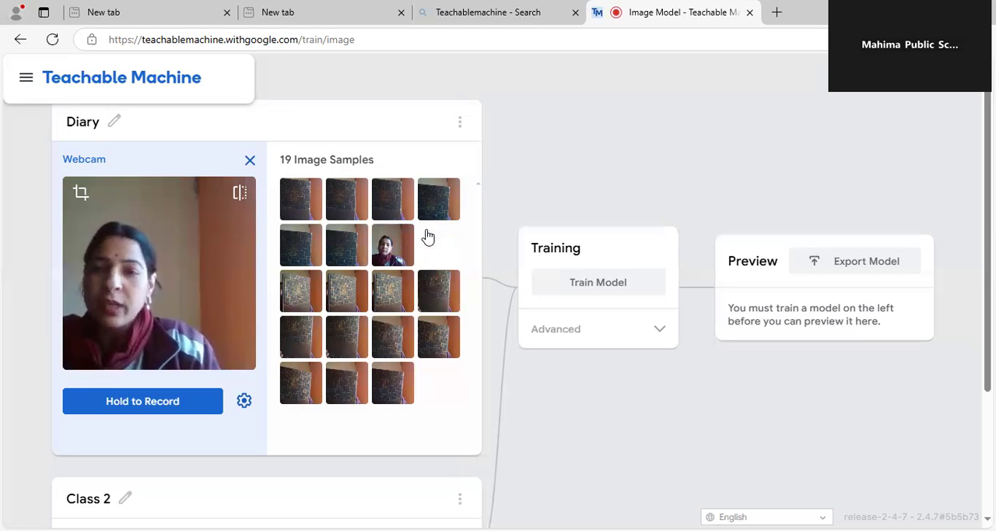
click(427, 235)
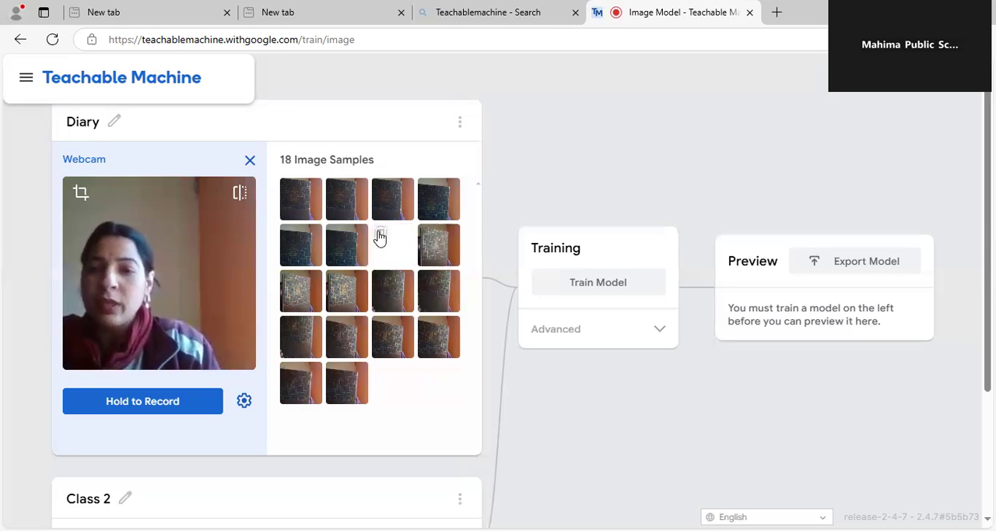
click(380, 235)
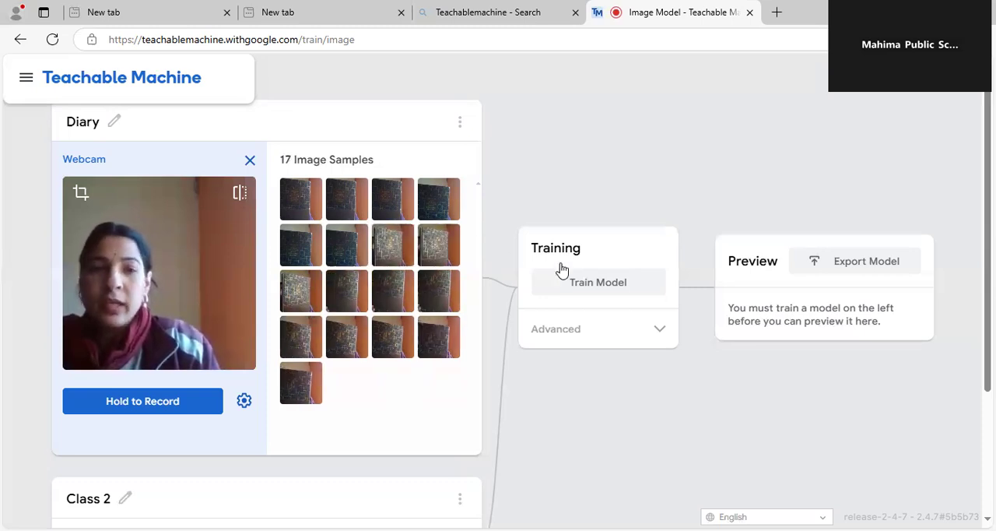
Rename Class 2 as Teacher diary
scroll(218, 369, down, 2)
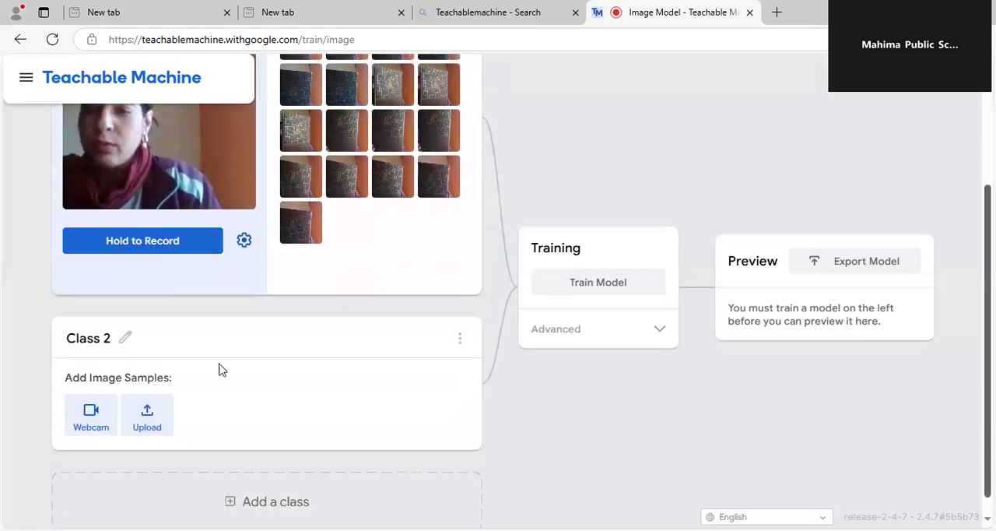
click(91, 336)
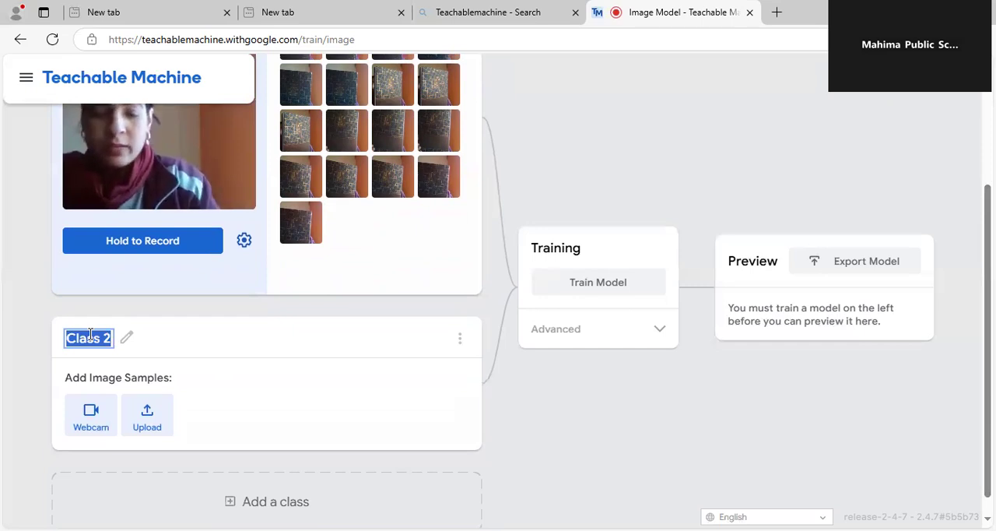
text(Te)
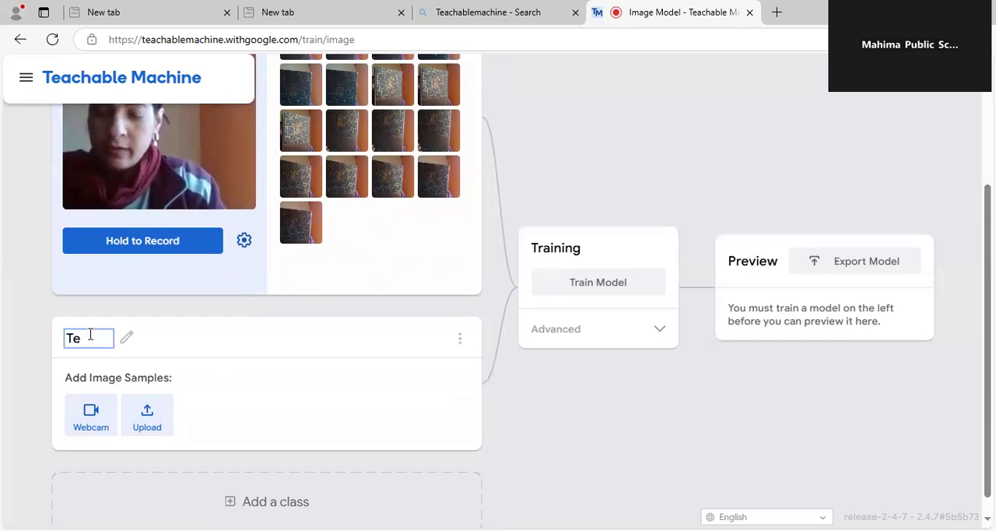
text(acher)
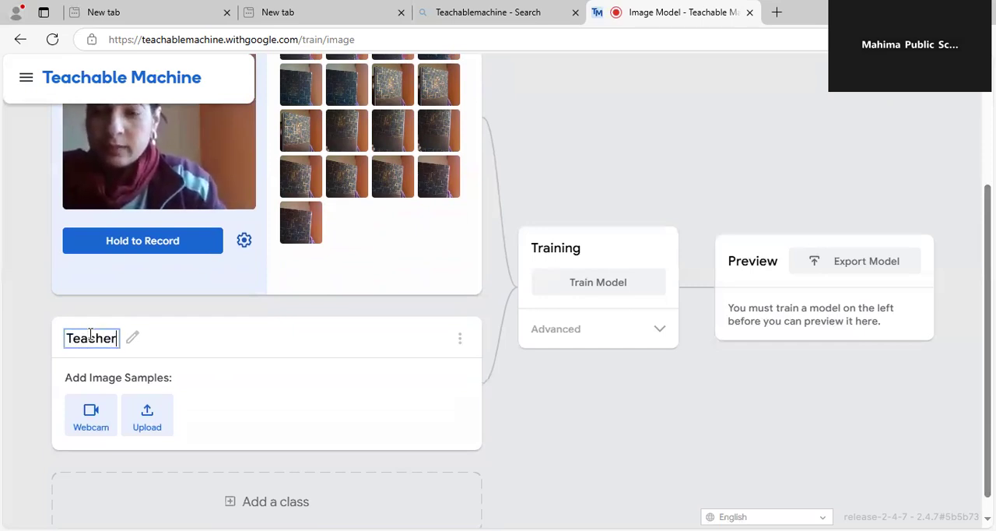
text( diary)
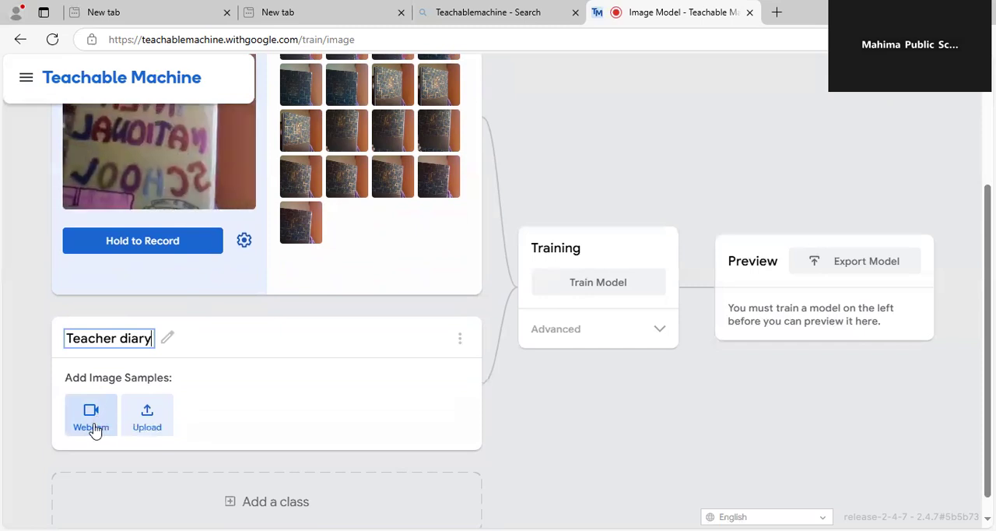
Record about 18 webcam samples of the teacher diary's front and back for the Teacher diary class, closing the webcam and the training tip
click(92, 429)
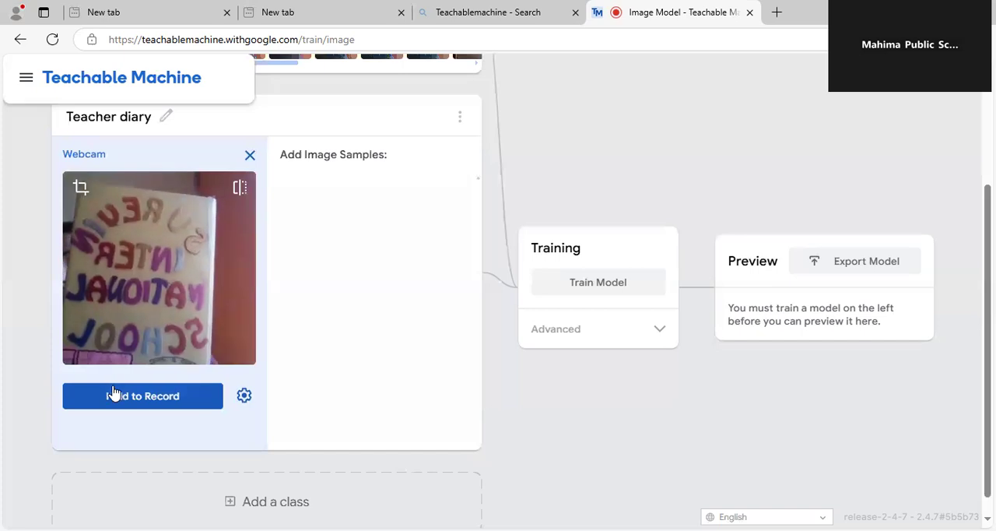
drag(113, 393, 113, 393)
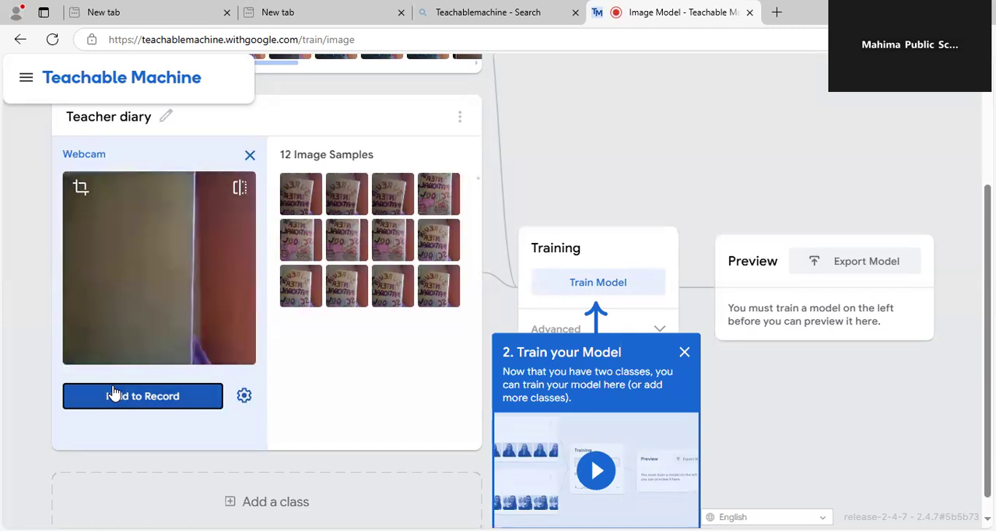
drag(113, 393, 113, 392)
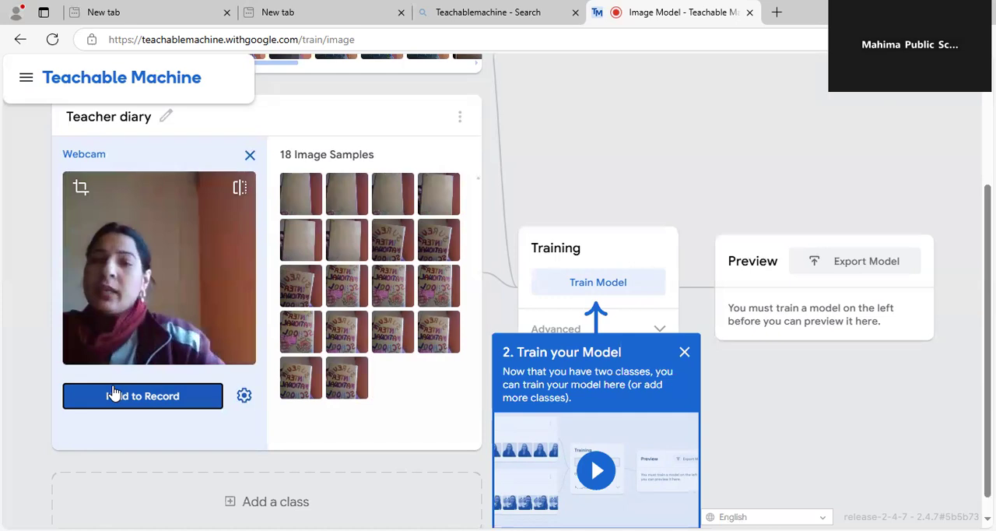
click(250, 157)
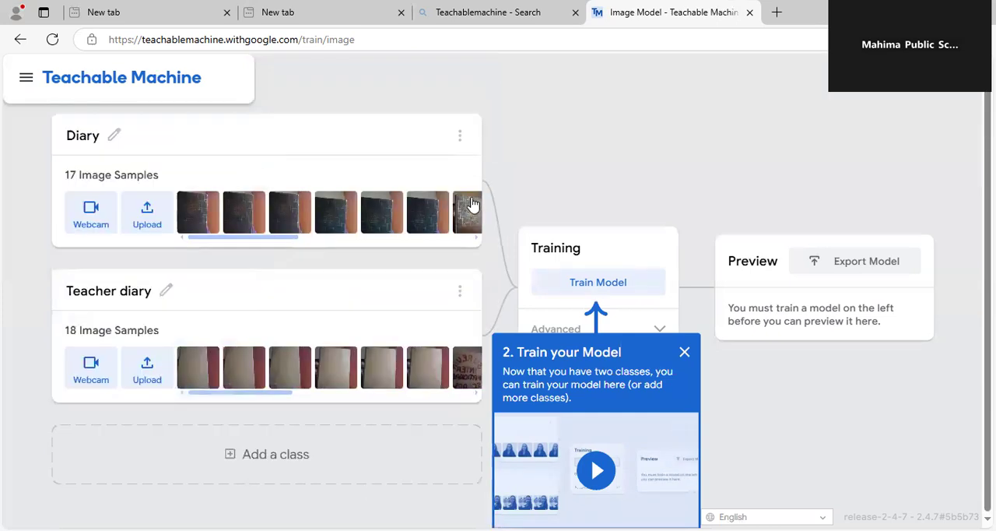
click(684, 352)
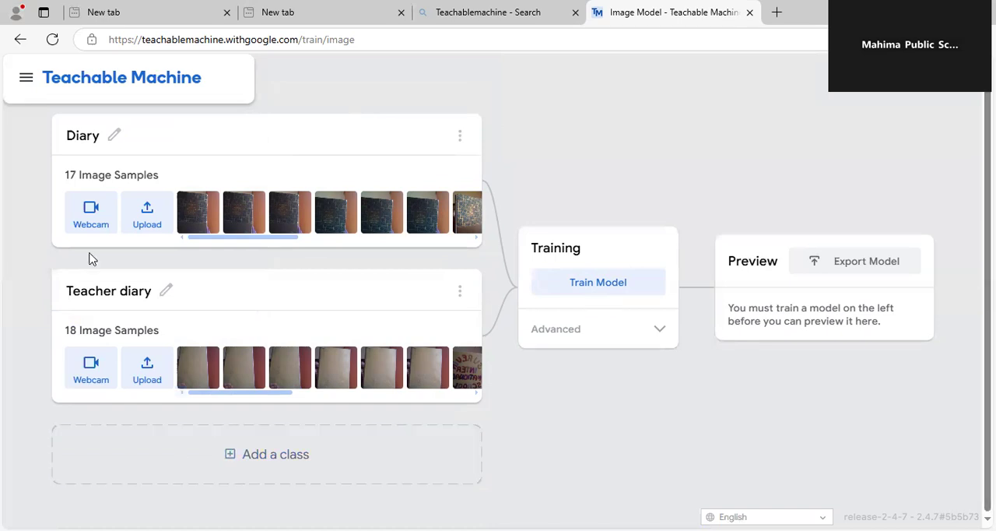
Add a third class and name it mobile
mouse_move(187, 386)
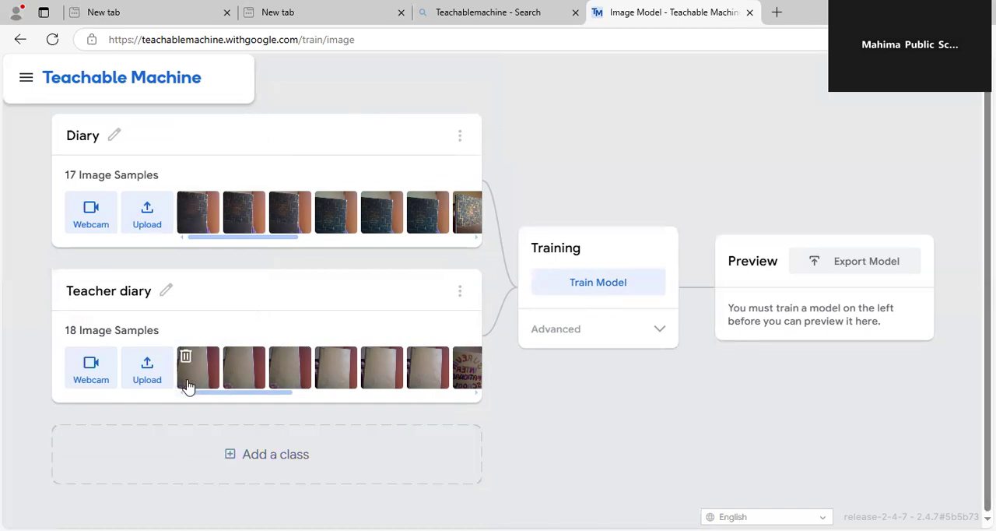
click(249, 460)
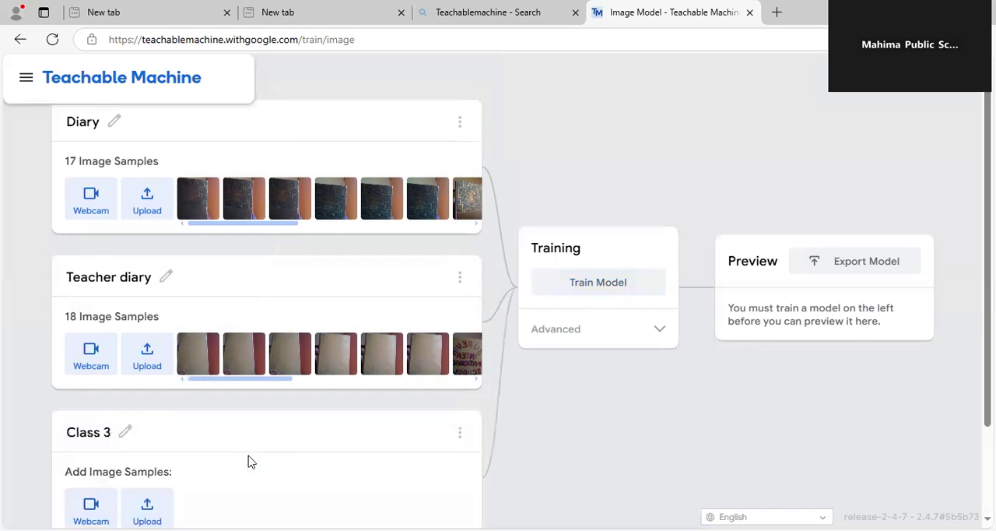
click(88, 431)
text(mobile)
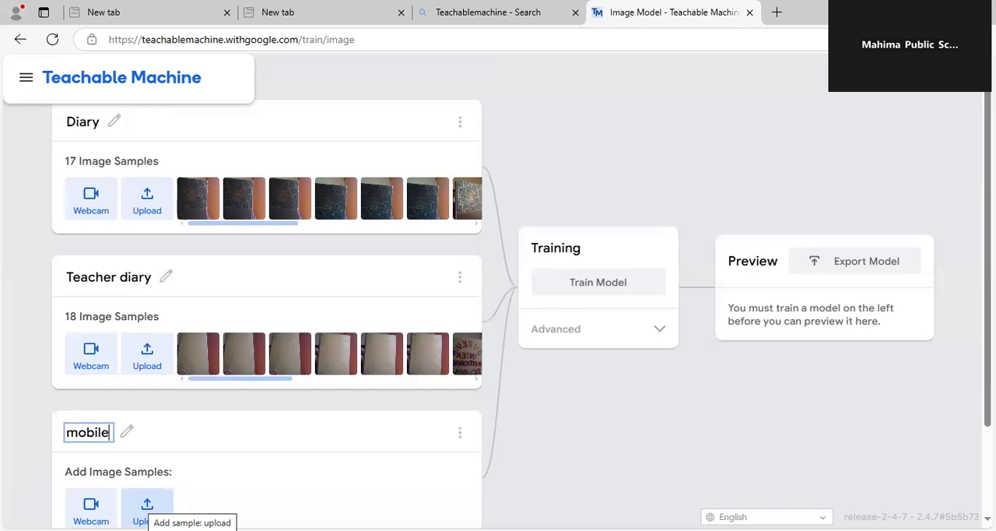
Record about 14 webcam image samples of the mobile phone for the mobile class
click(91, 510)
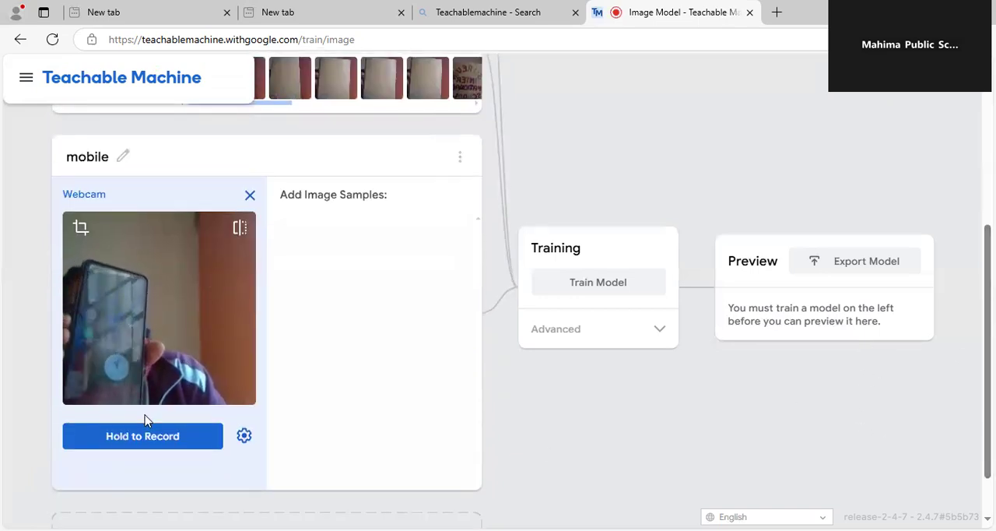
click(143, 434)
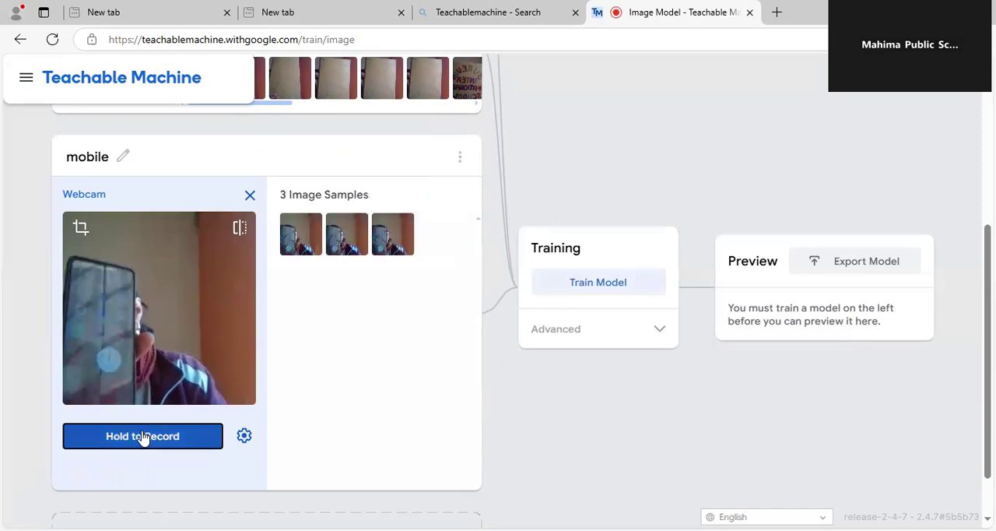
drag(143, 437, 143, 438)
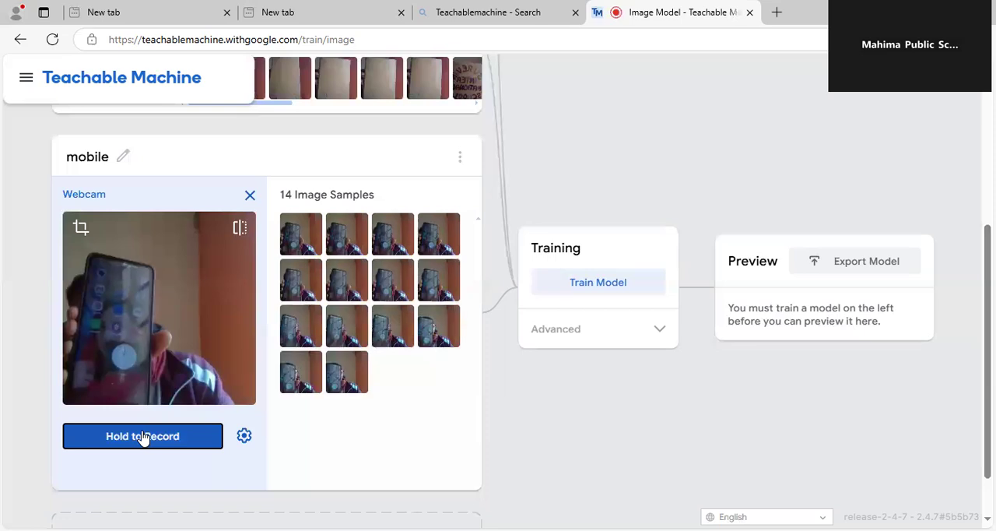
Close the mobile class's webcam and train the model on the three classes, dismissing the notice about switching tabs
click(247, 199)
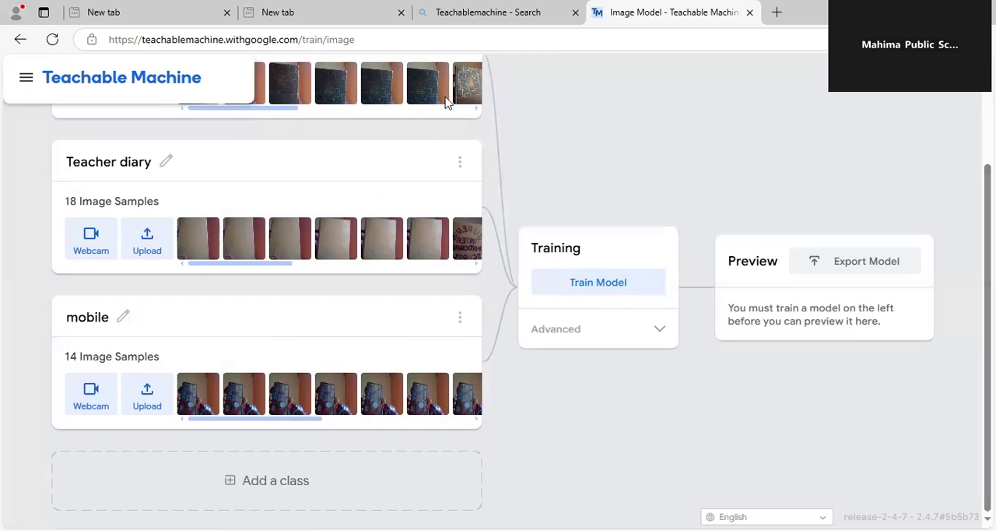
scroll(512, 426, up, 2)
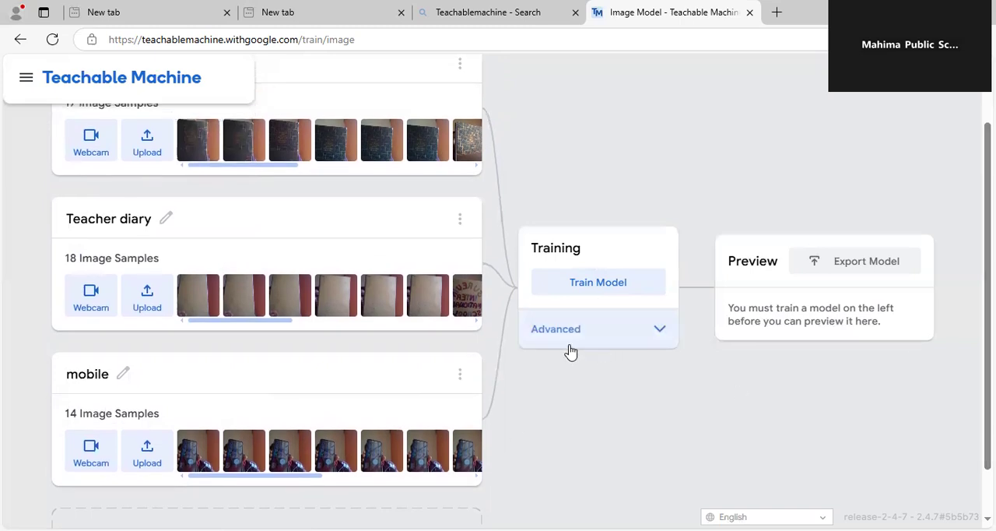
click(592, 285)
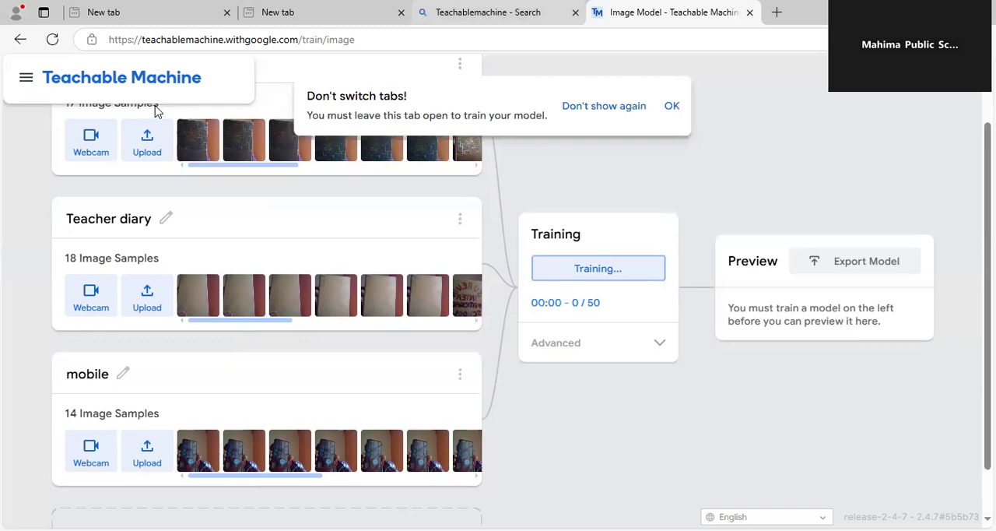
click(671, 106)
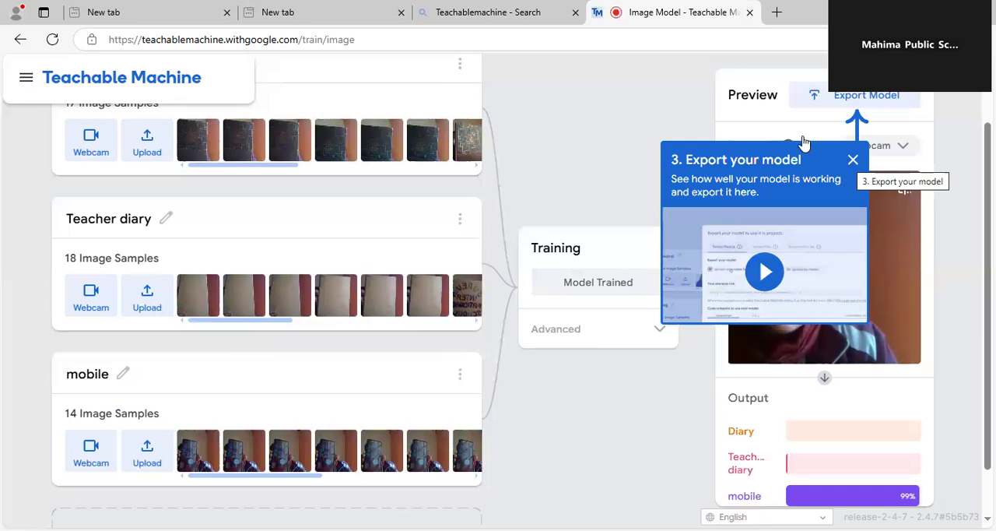
Dismiss the export tip and set the preview's input source to File after toggling the input off and back on
click(859, 109)
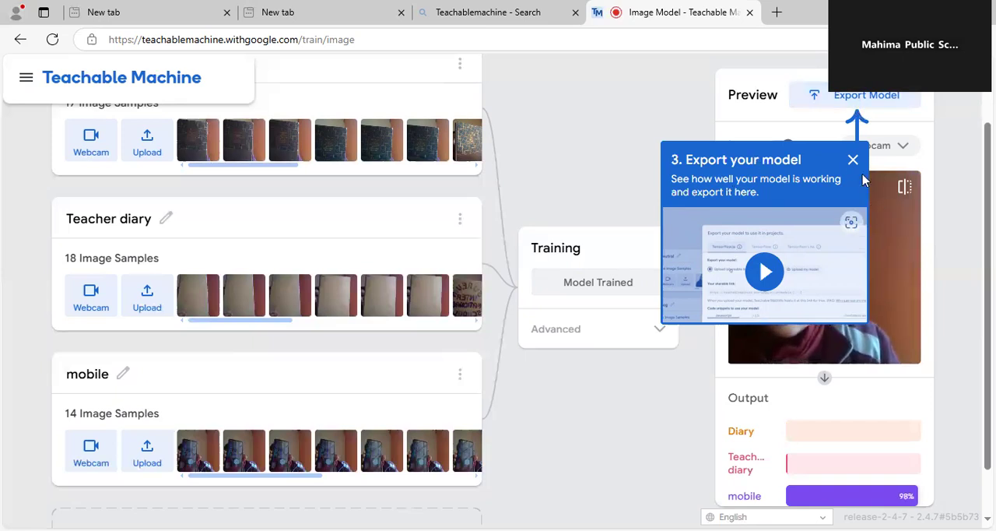
click(852, 161)
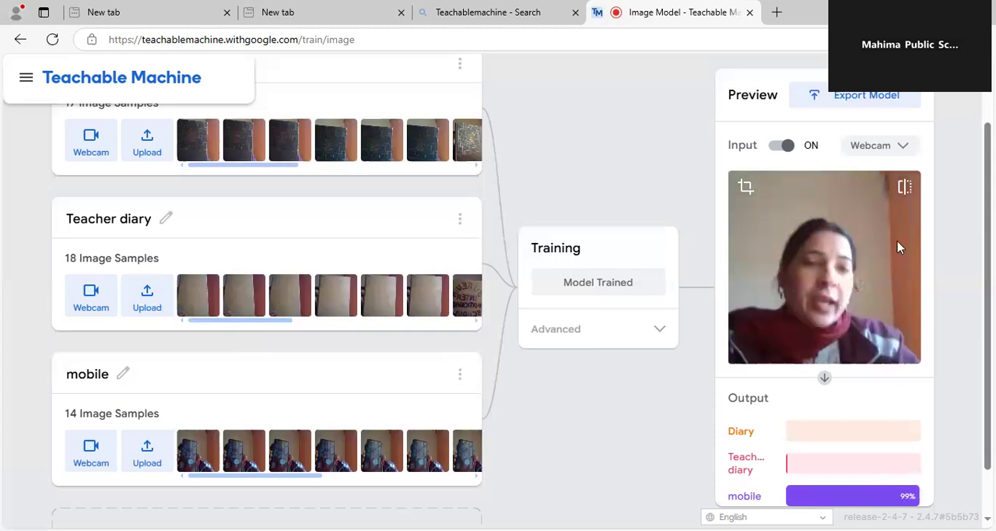
click(775, 145)
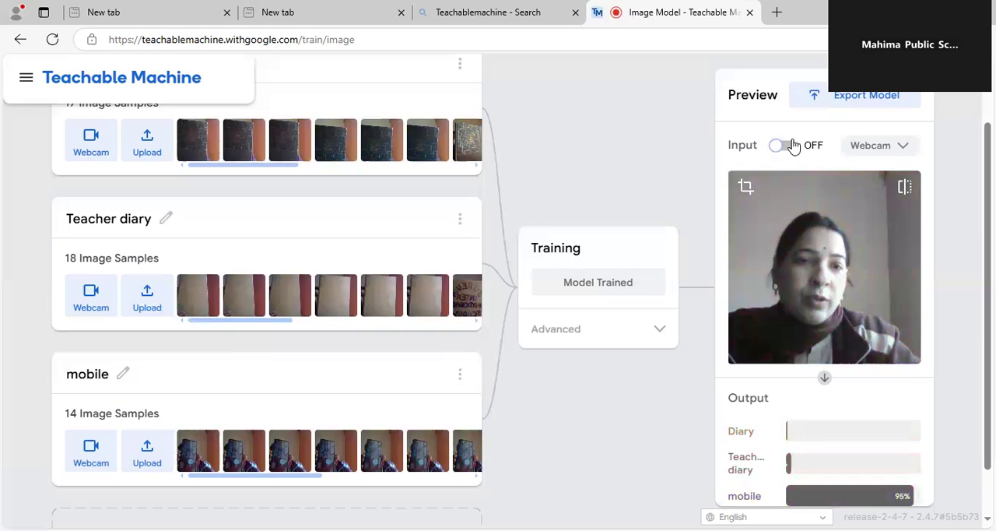
click(881, 145)
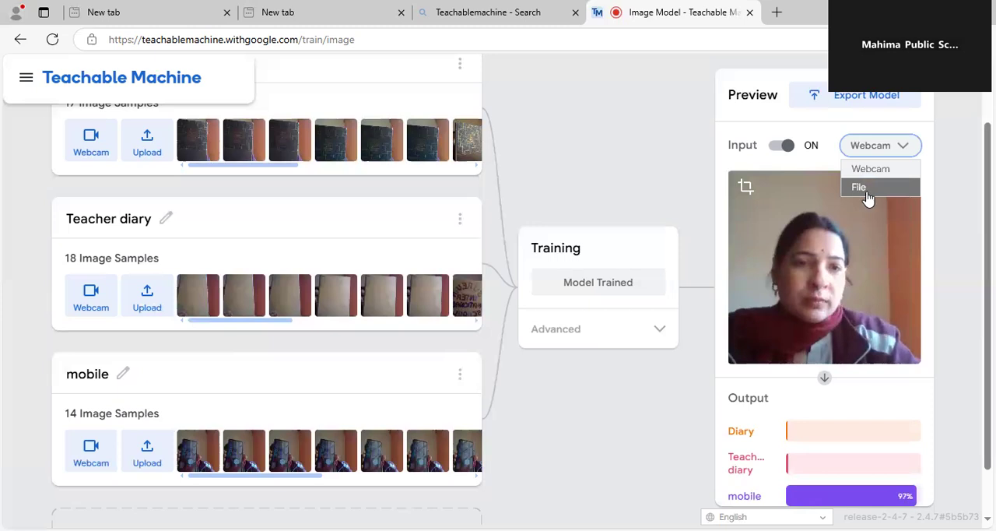
key(Return)
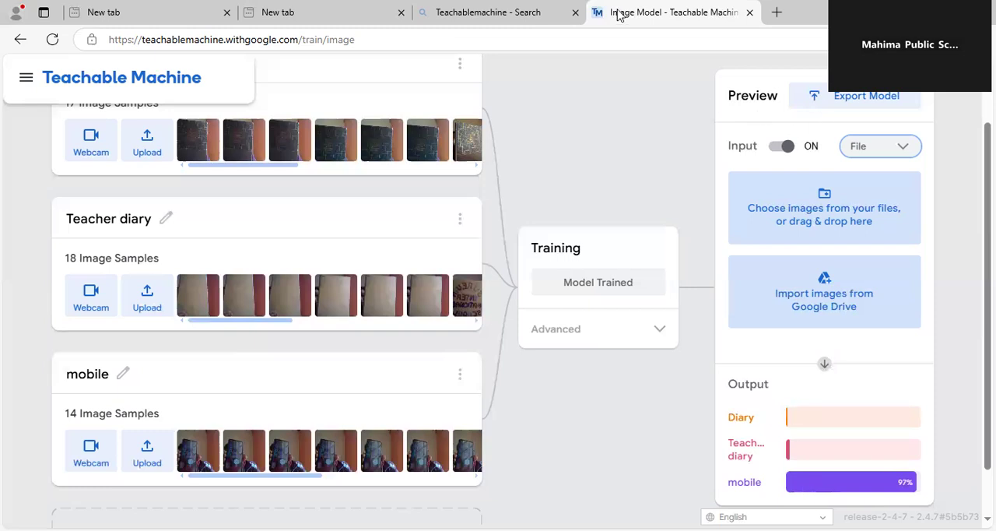
Look through the model's export options and the Tensorflow.js code snippet, and close them
click(862, 99)
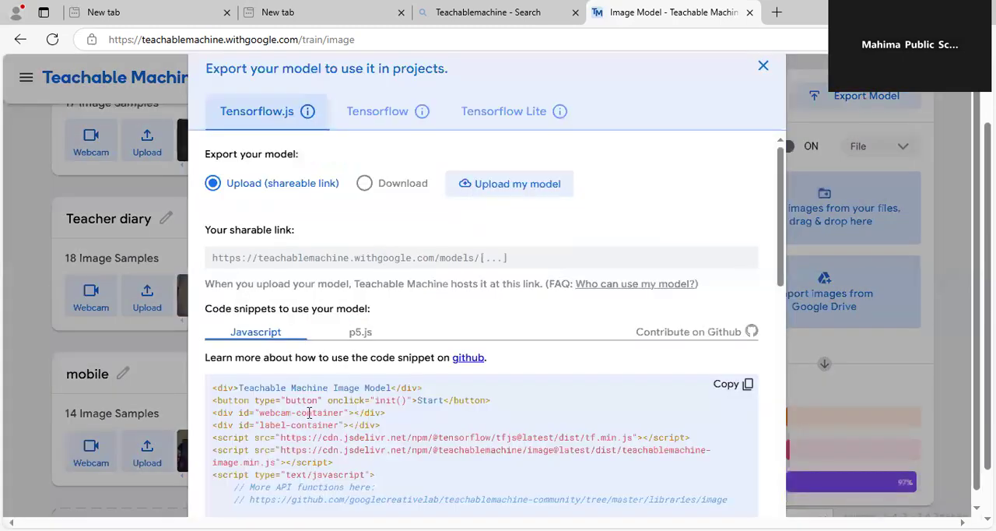
drag(782, 239, 785, 133)
key(Escape)
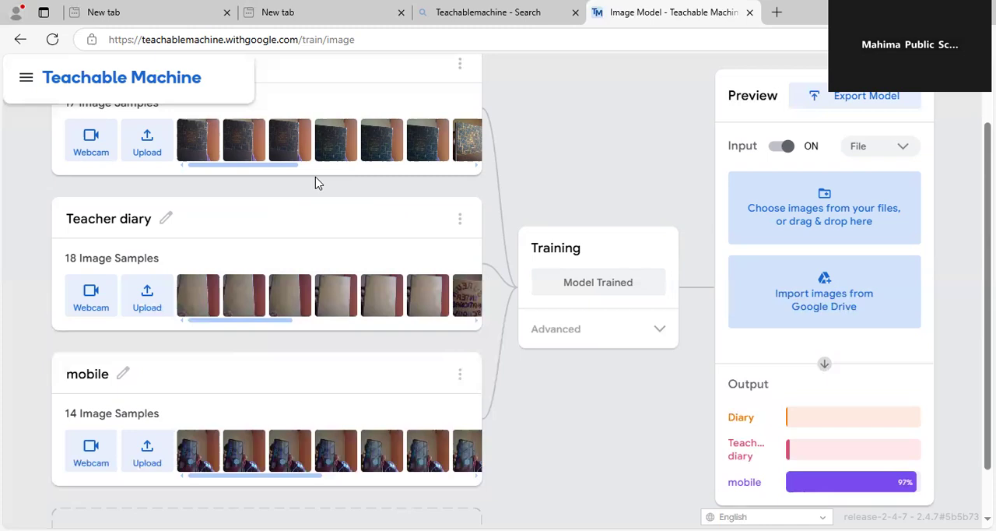
Show the file upload options for the Diary class, and leave the image model for the New Project page
click(147, 154)
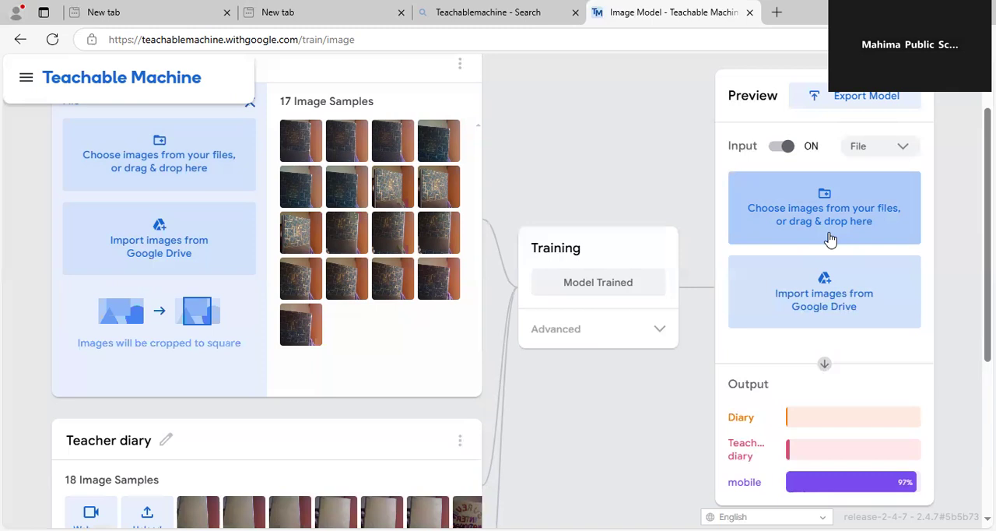
click(15, 40)
click(566, 118)
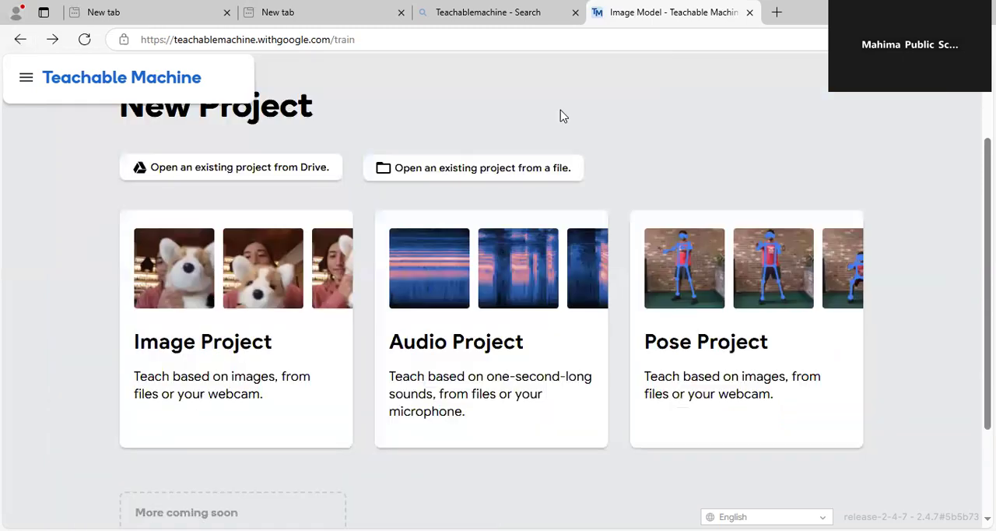